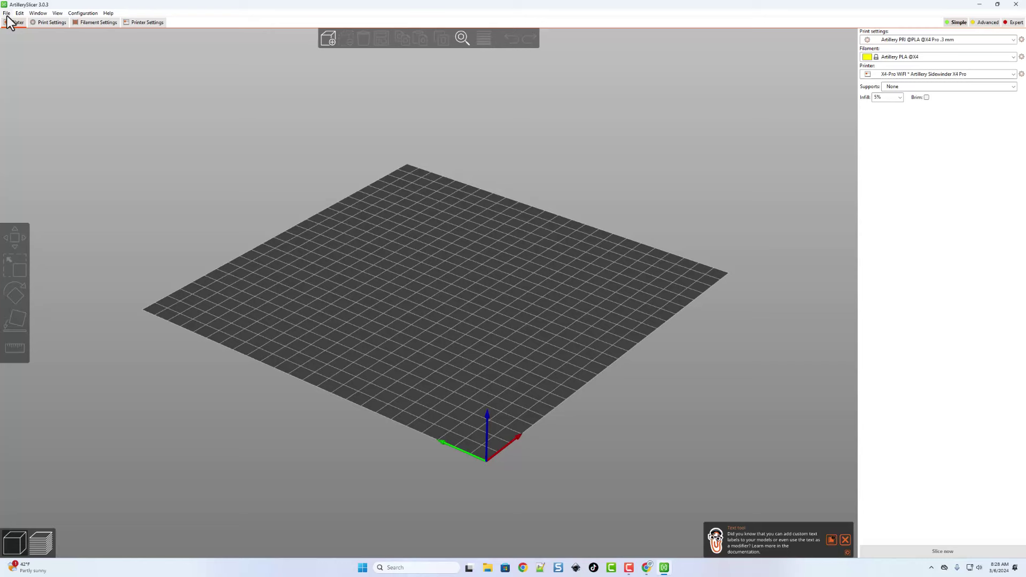
pyautogui.click(326, 39)
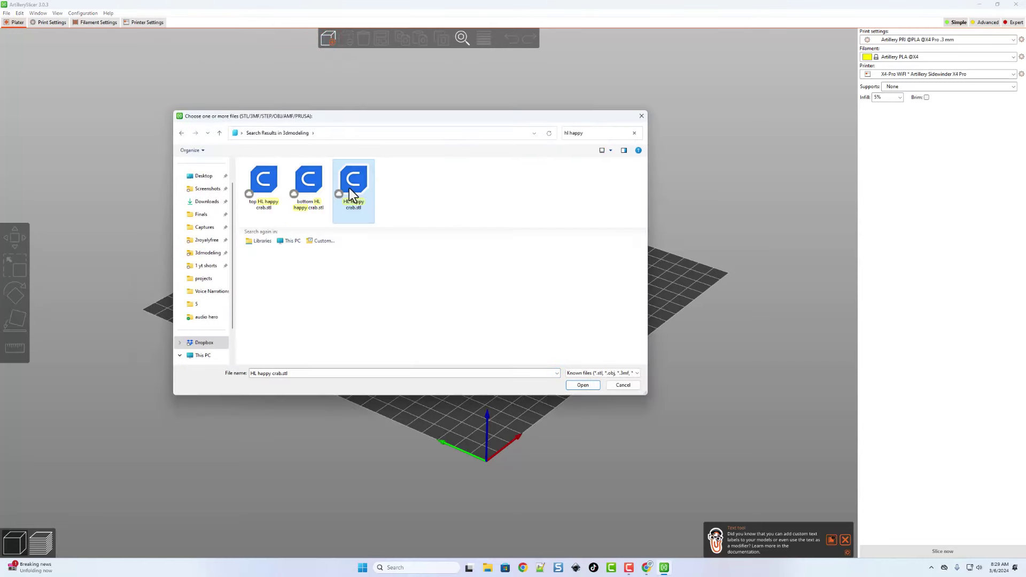
pyautogui.click(579, 386)
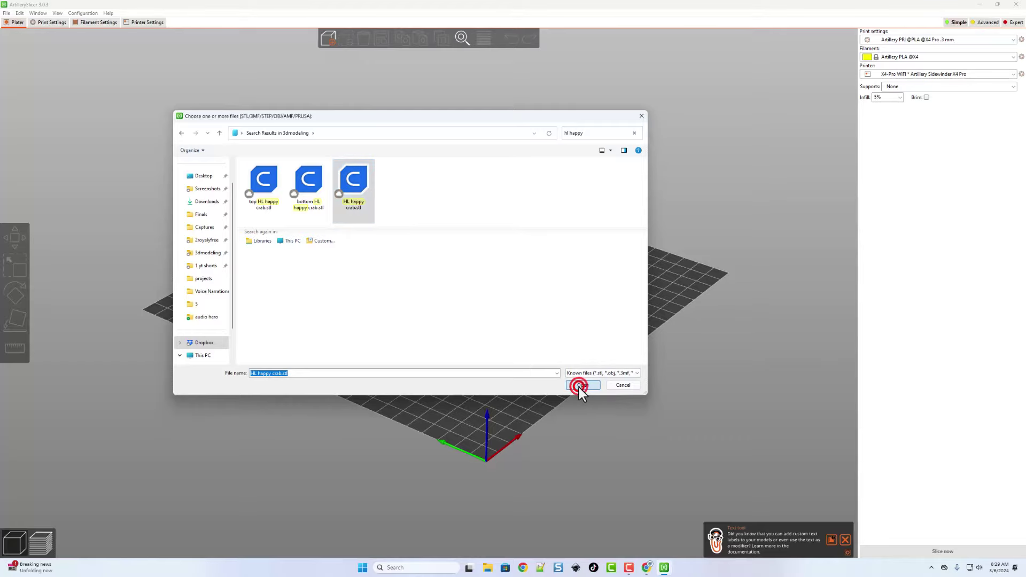
pyautogui.moveTo(462, 297); pyautogui.dragTo(453, 303)
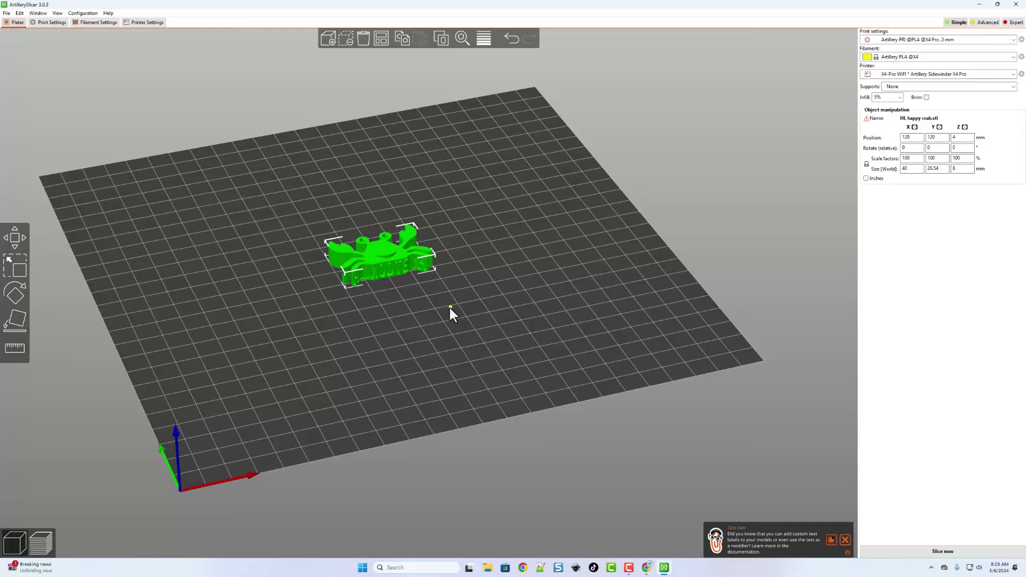
pyautogui.moveTo(448, 304); pyautogui.dragTo(449, 321, button='right')
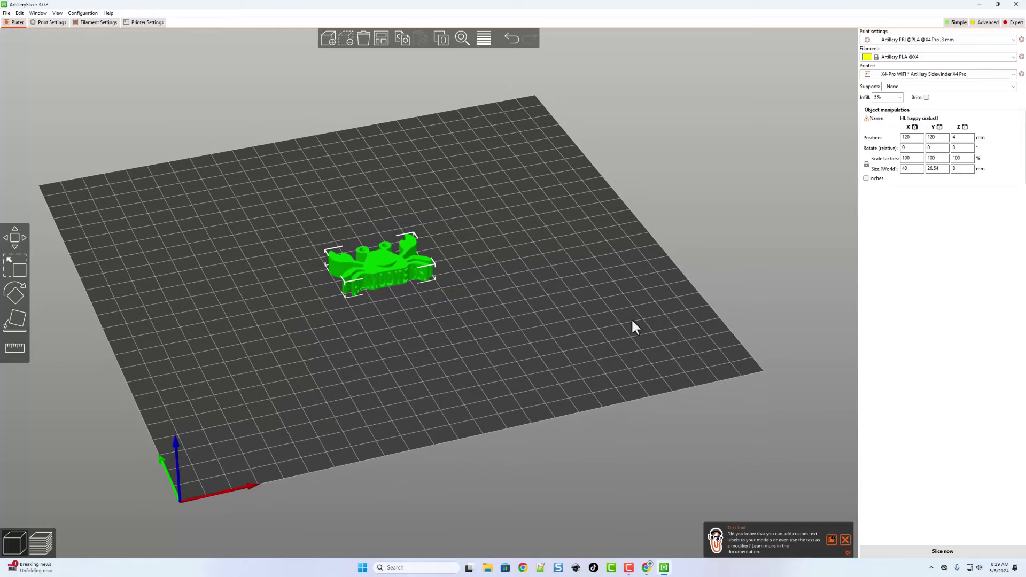
pyautogui.click(913, 59)
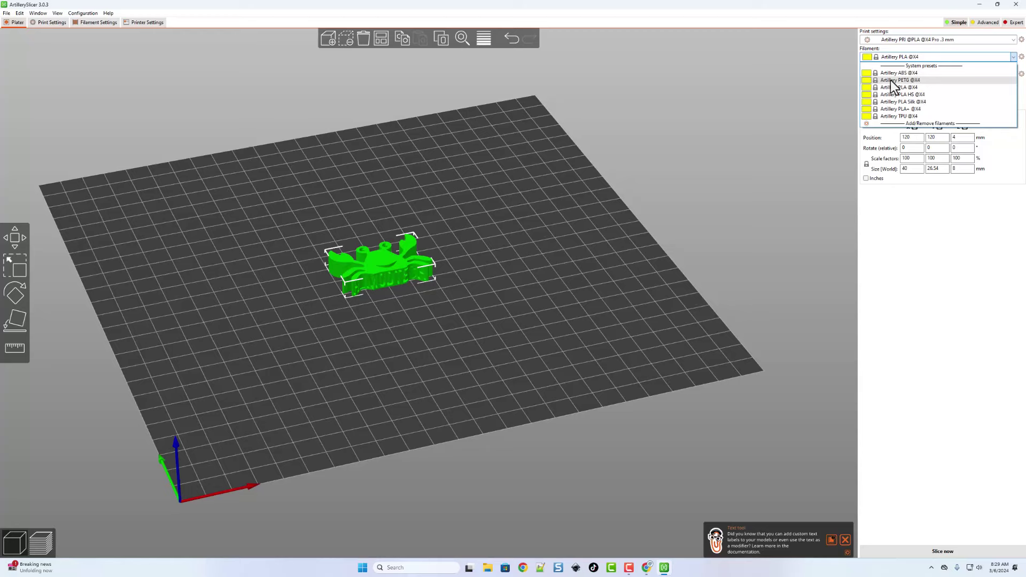
pyautogui.click(890, 80)
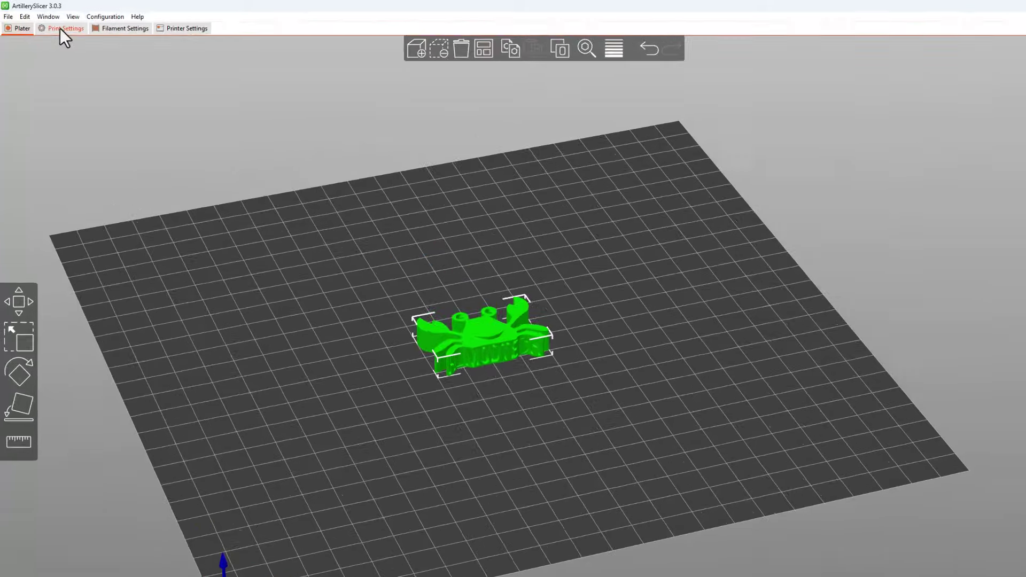
# Set the print layer height to 0.3 mm and the minimum perimeters to 4.
pyautogui.click(50, 21)
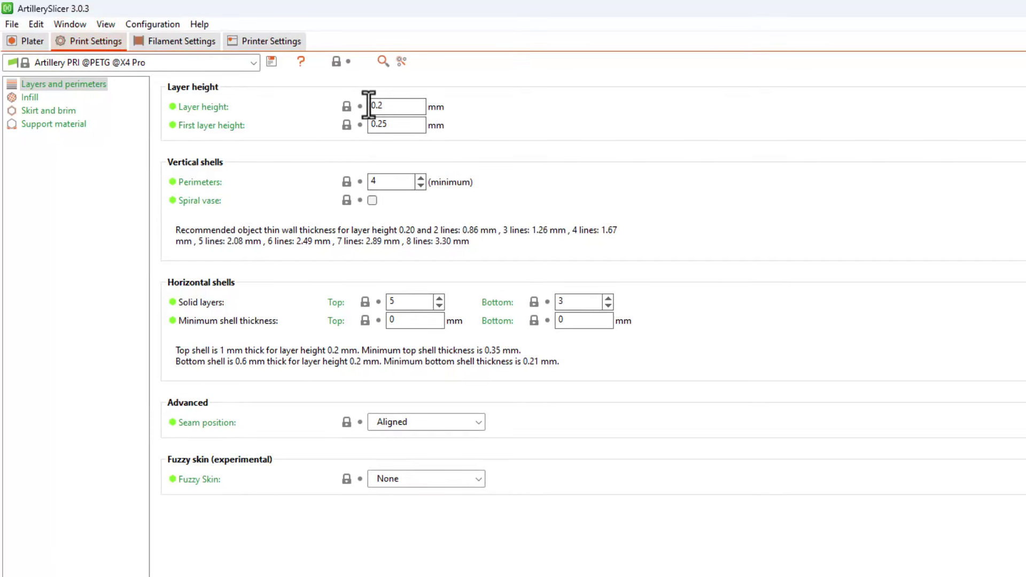
pyautogui.moveTo(374, 106); pyautogui.dragTo(381, 106)
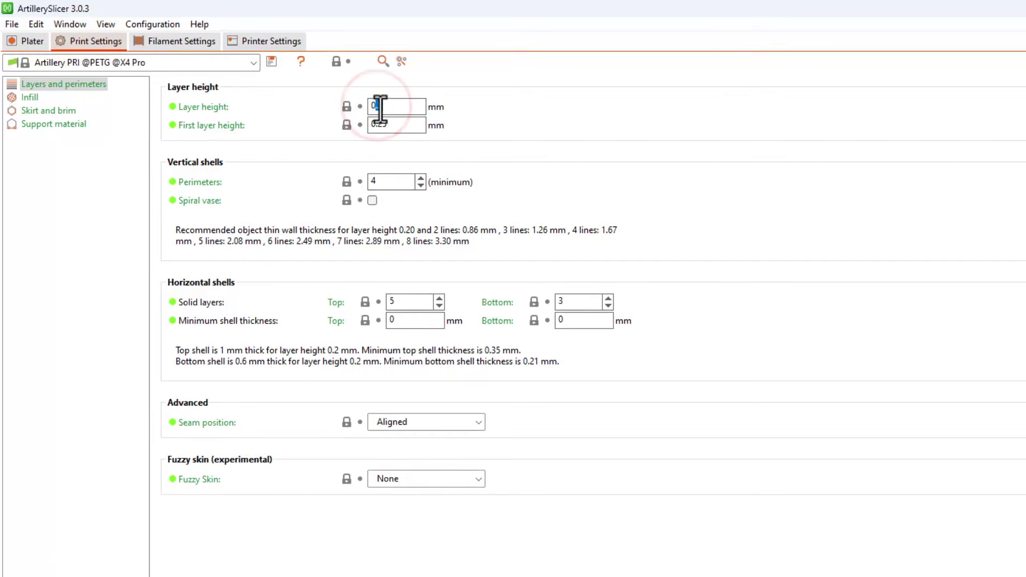
pyautogui.click(377, 104)
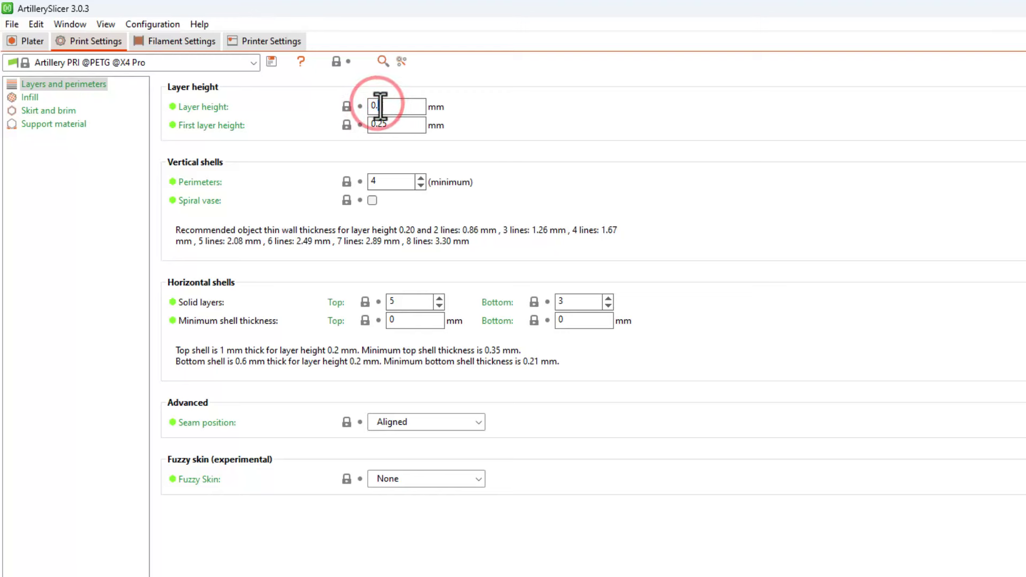
pyautogui.press('BackSpace')
pyautogui.write('3')
pyautogui.click(378, 119)
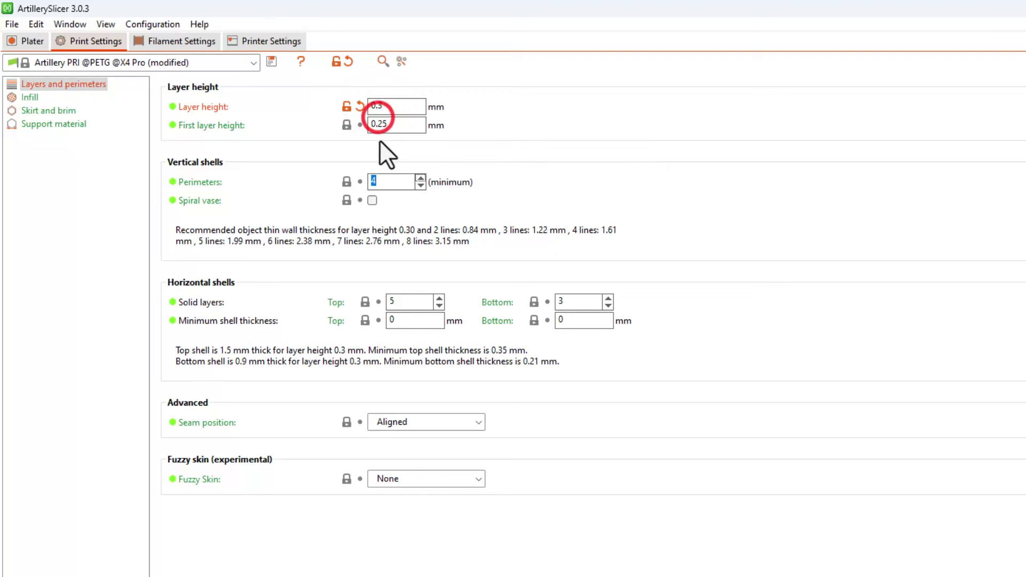
pyautogui.click(378, 182)
pyautogui.press('BackSpace')
pyautogui.write('4')
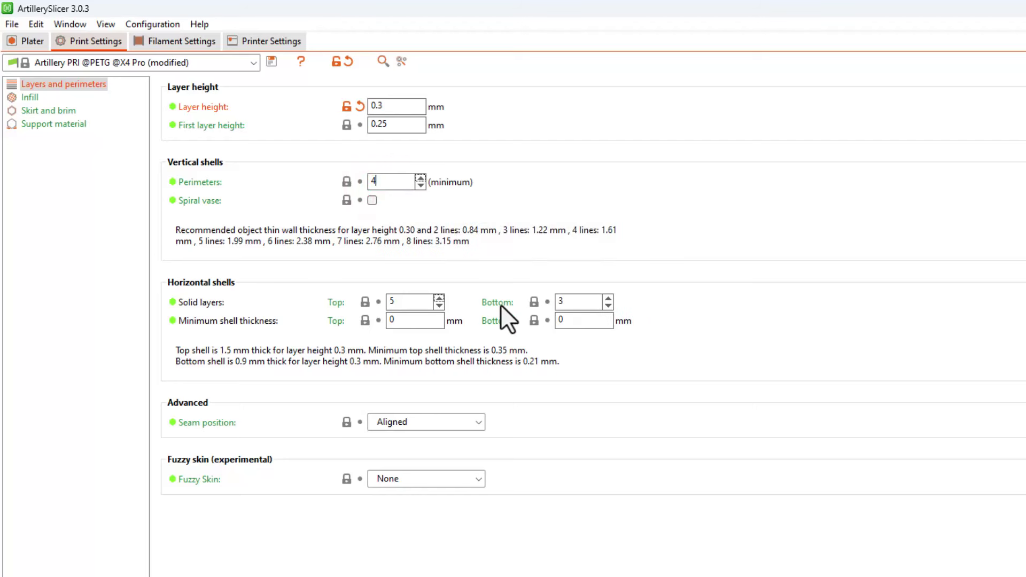
# Review the infill, skirt and brim, and support material print settings.
pyautogui.click(30, 97)
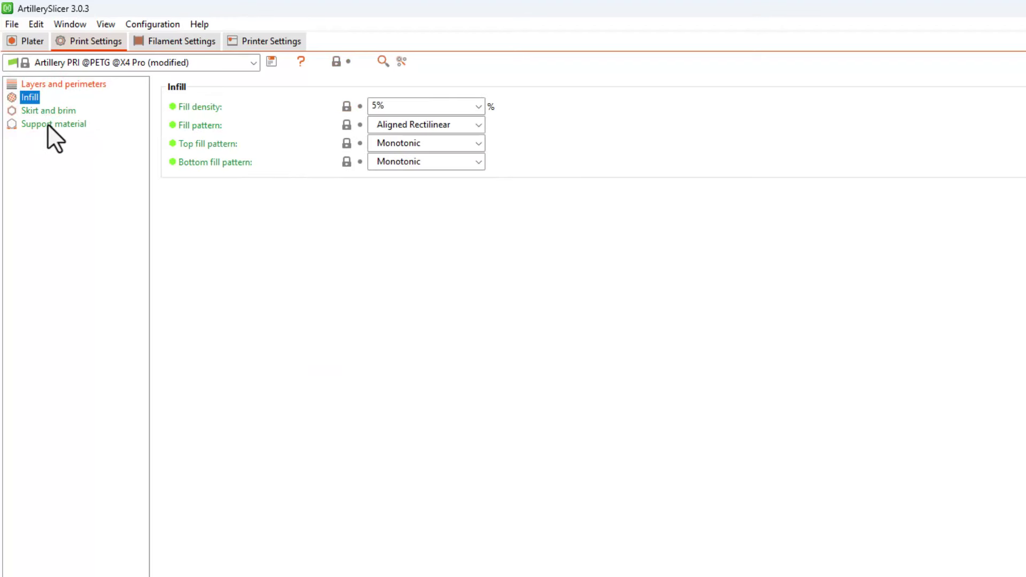
pyautogui.click(63, 111)
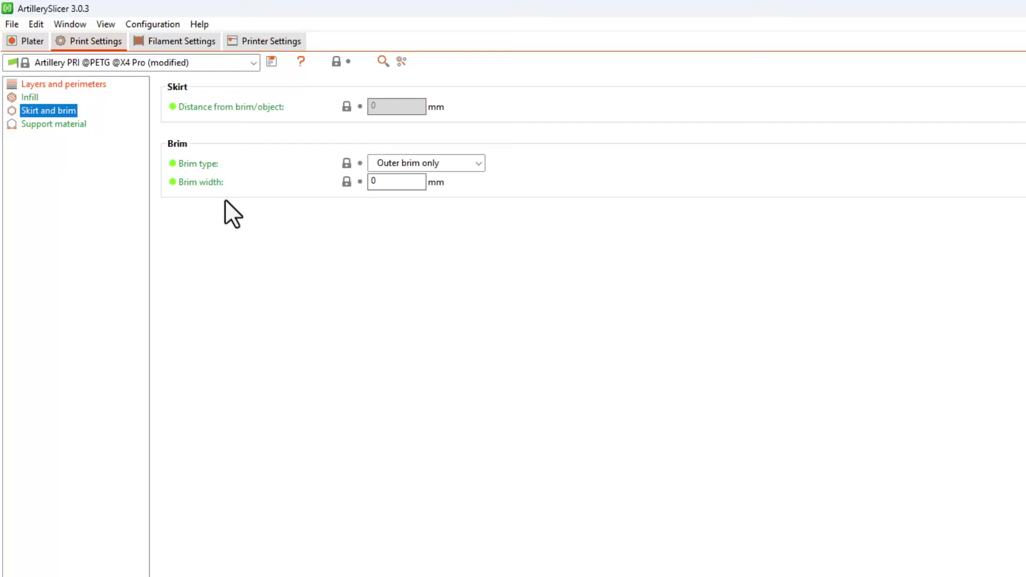
pyautogui.click(72, 124)
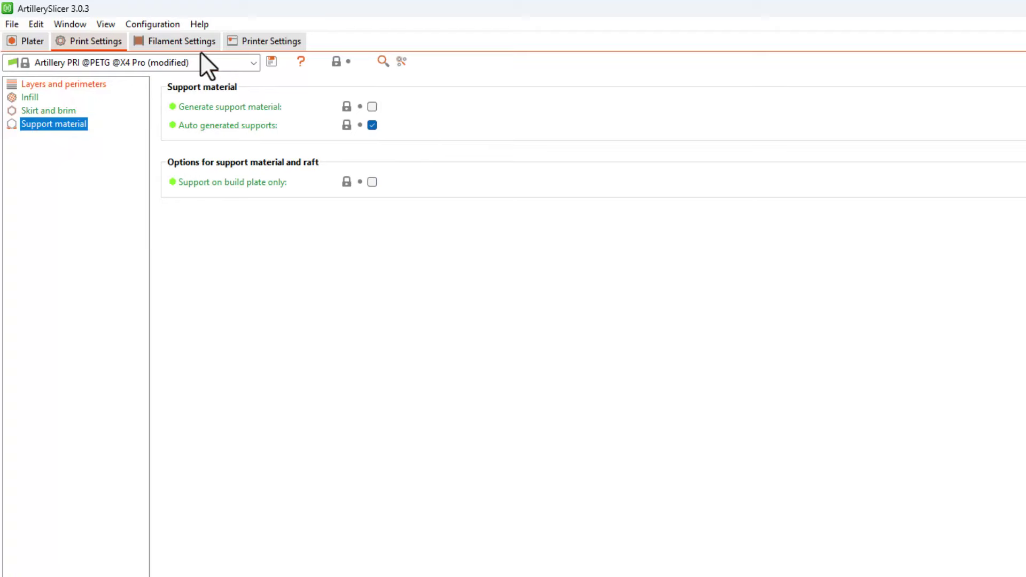
# Set the filament's nozzle temperature to 240 °C for the first layer and for the other layers.
pyautogui.click(169, 40)
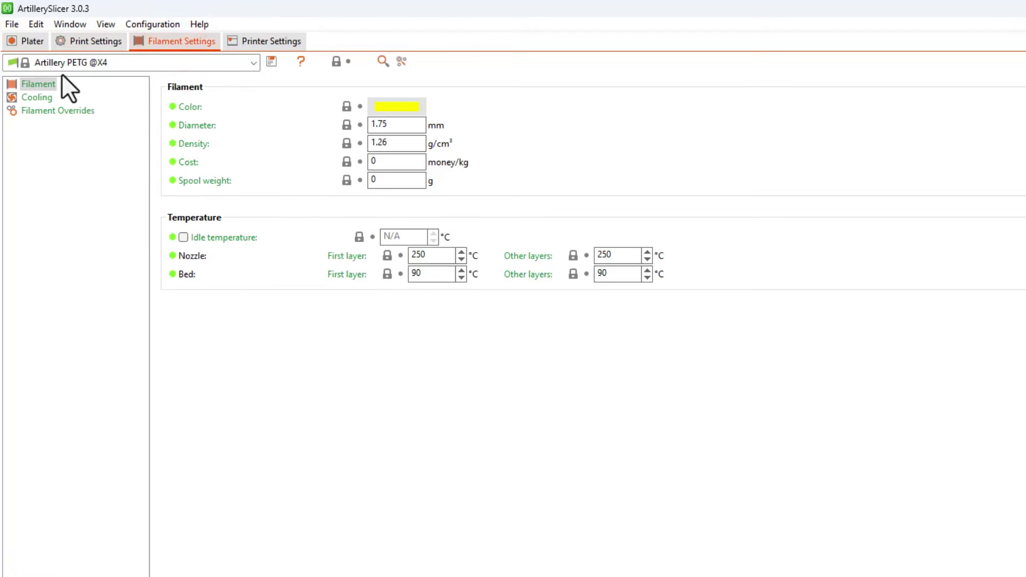
pyautogui.doubleClick(413, 255)
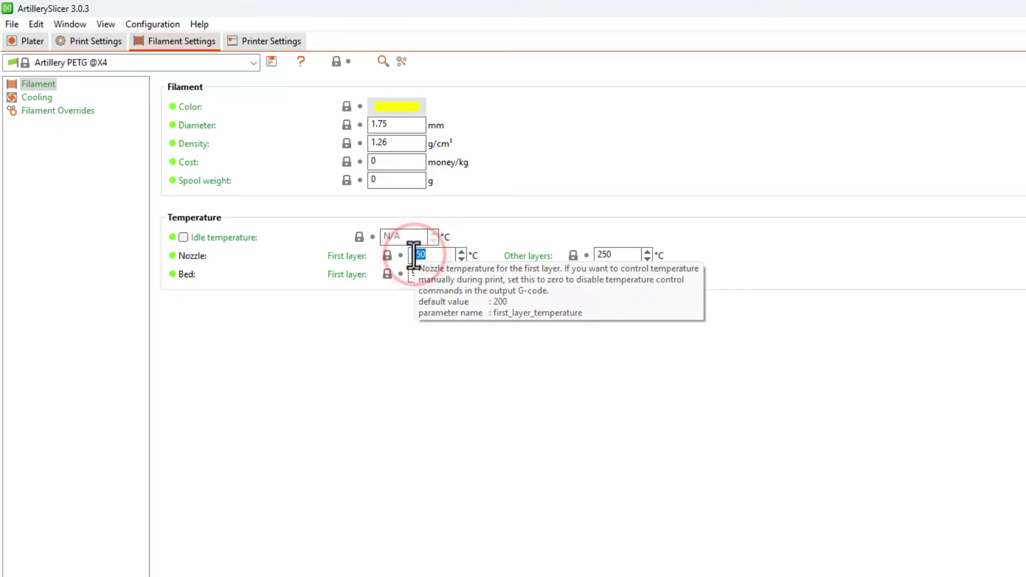
pyautogui.write('240')
pyautogui.doubleClick(604, 254)
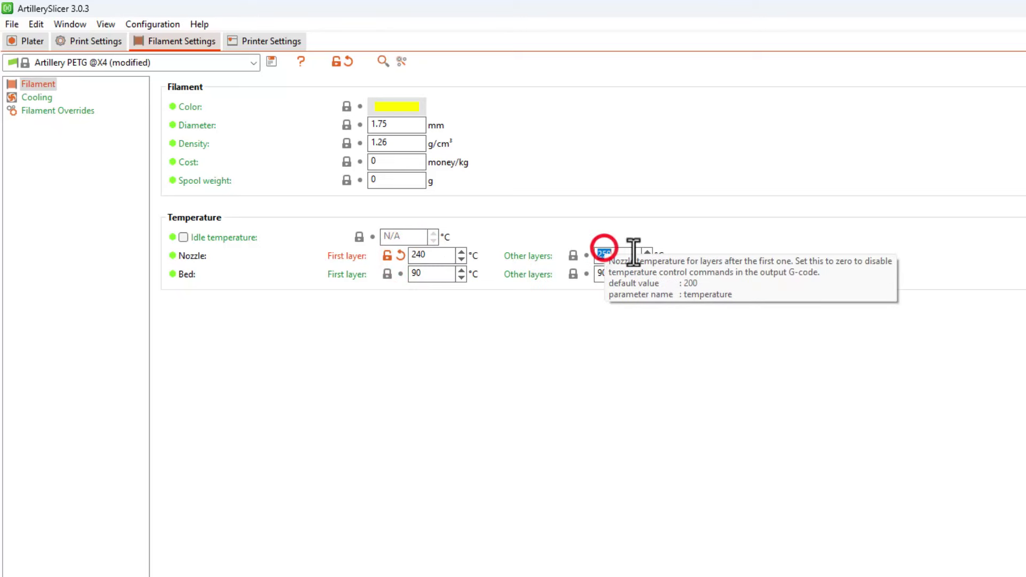
pyautogui.write('240')
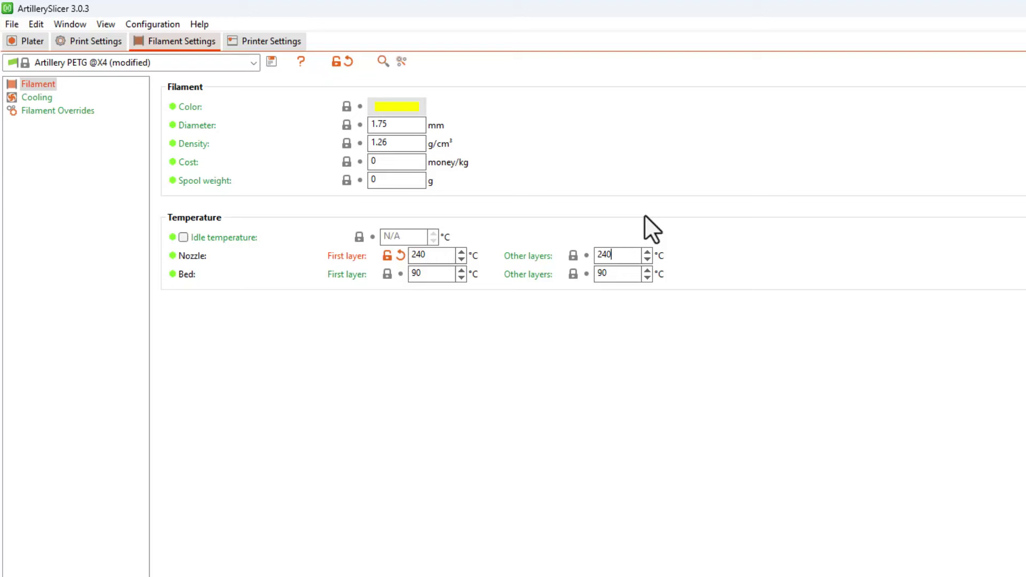
# Set the filament's bed temperature to 70 °C for the first layer and for the other layers.
pyautogui.doubleClick(420, 273)
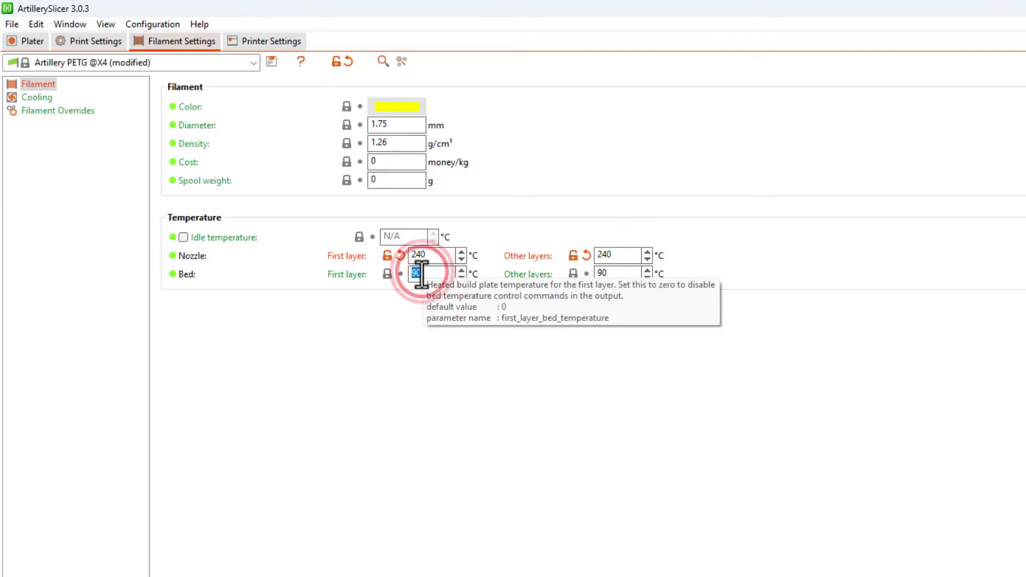
pyautogui.write('70')
pyautogui.click(609, 221)
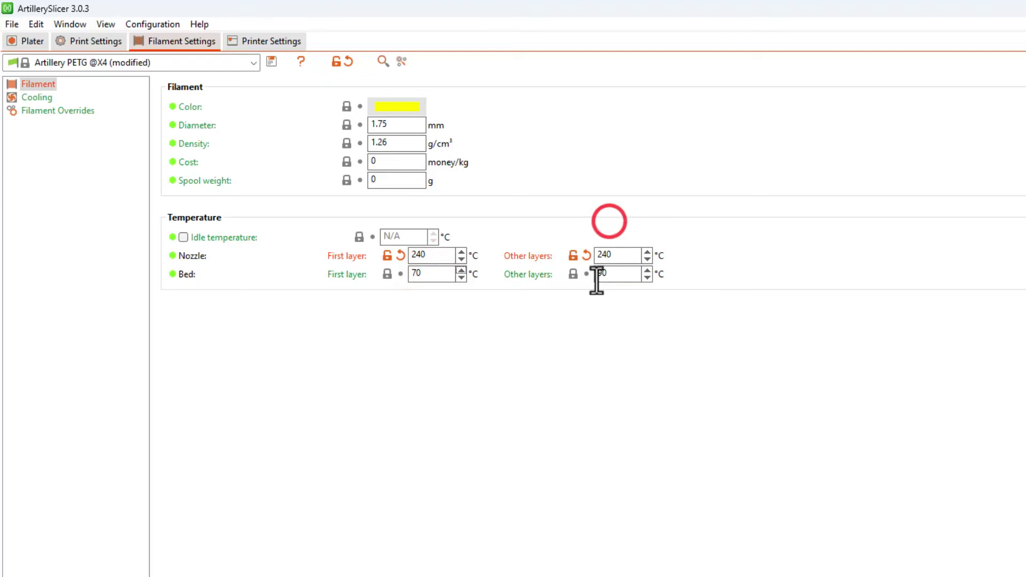
pyautogui.doubleClick(599, 274)
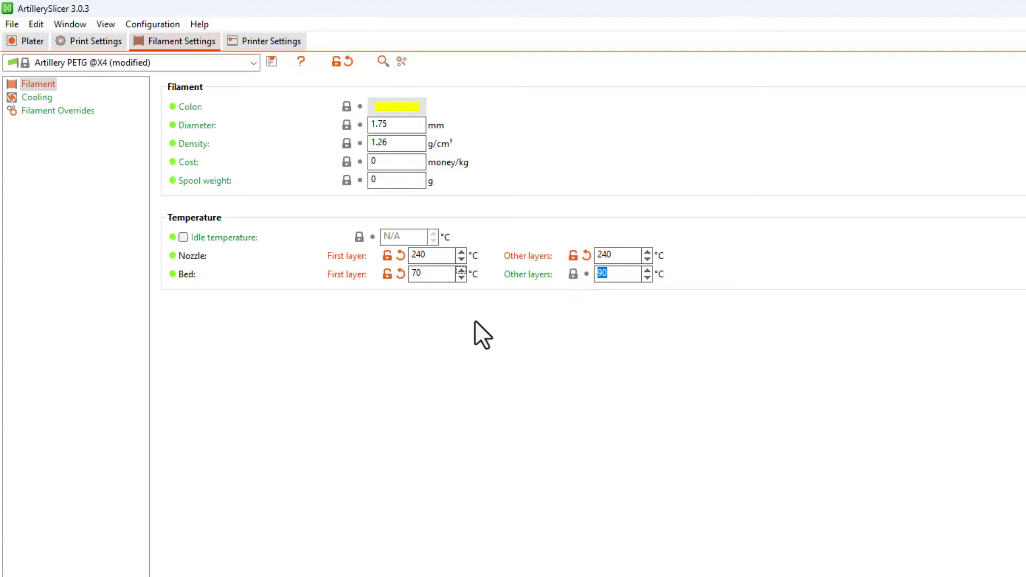
pyautogui.write('70')
pyautogui.click(271, 61)
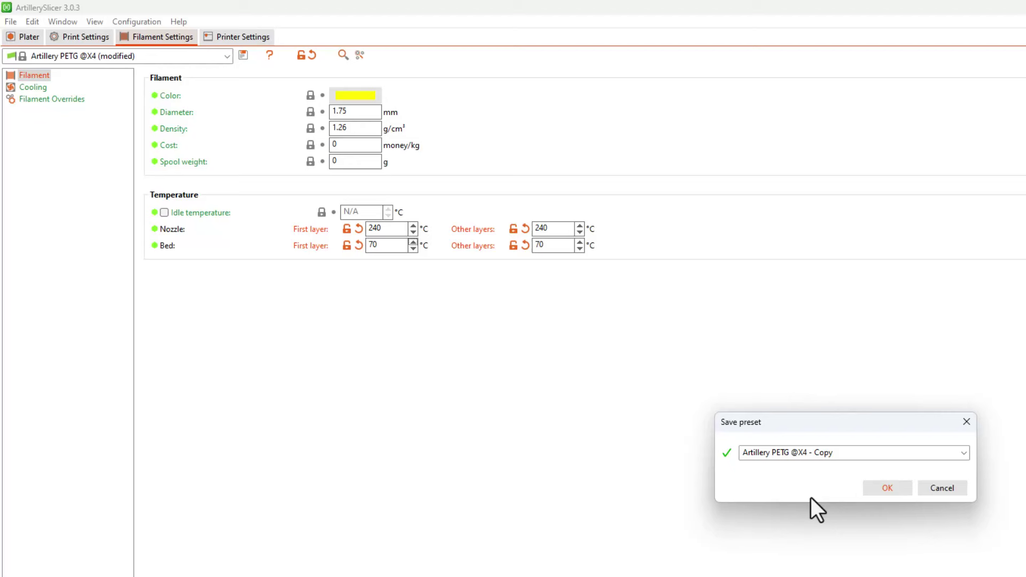
pyautogui.doubleClick(818, 452)
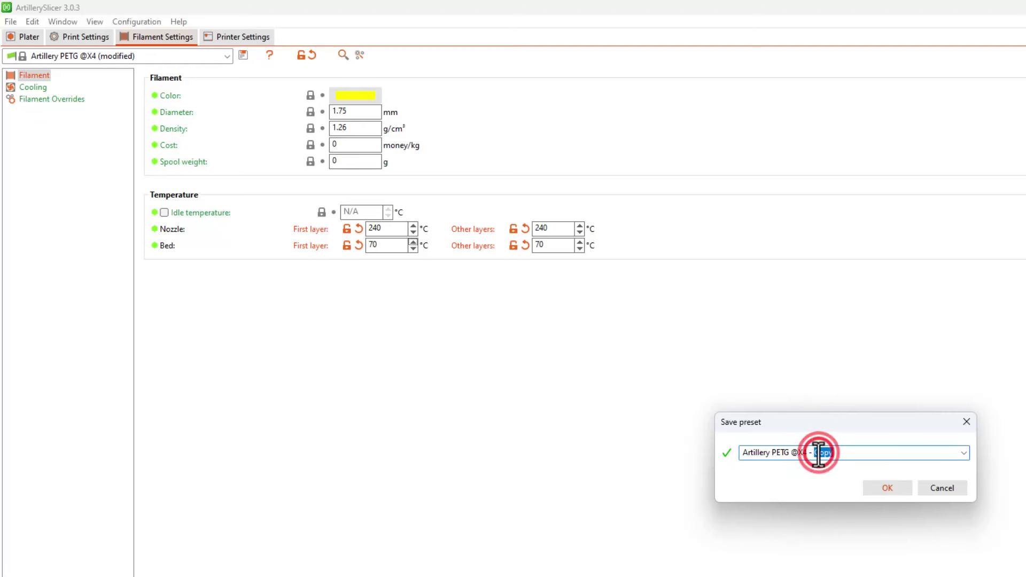
pyautogui.write('MyPetg')
pyautogui.click(886, 487)
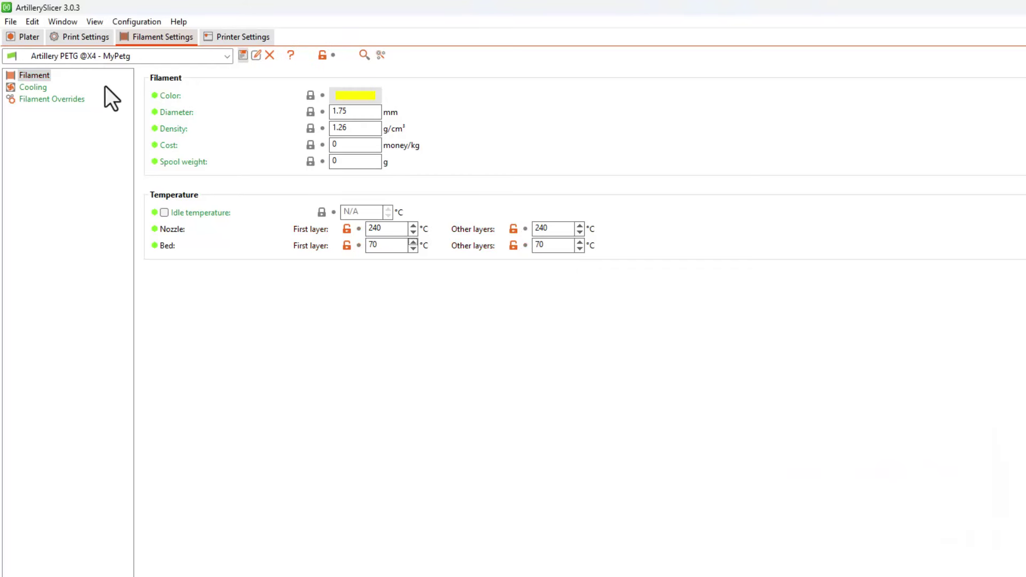
pyautogui.click(86, 37)
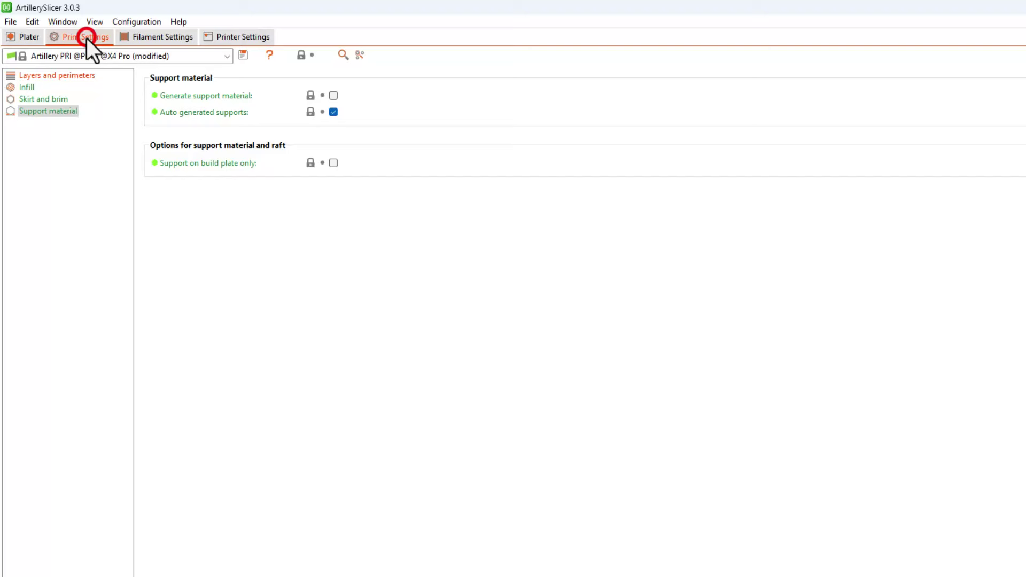
pyautogui.click(244, 55)
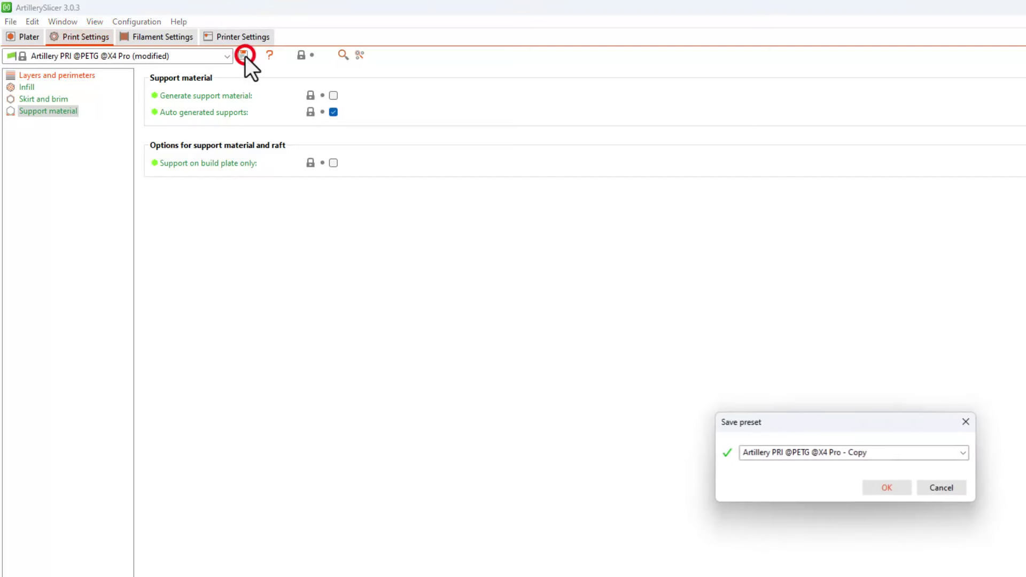
pyautogui.click(851, 452)
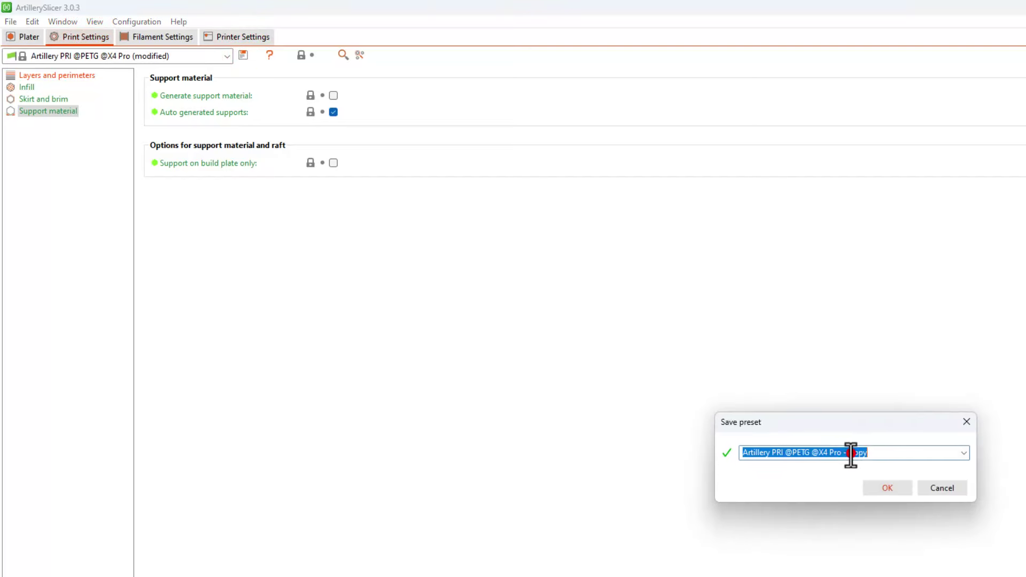
pyautogui.click(848, 453)
pyautogui.doubleClick(855, 453)
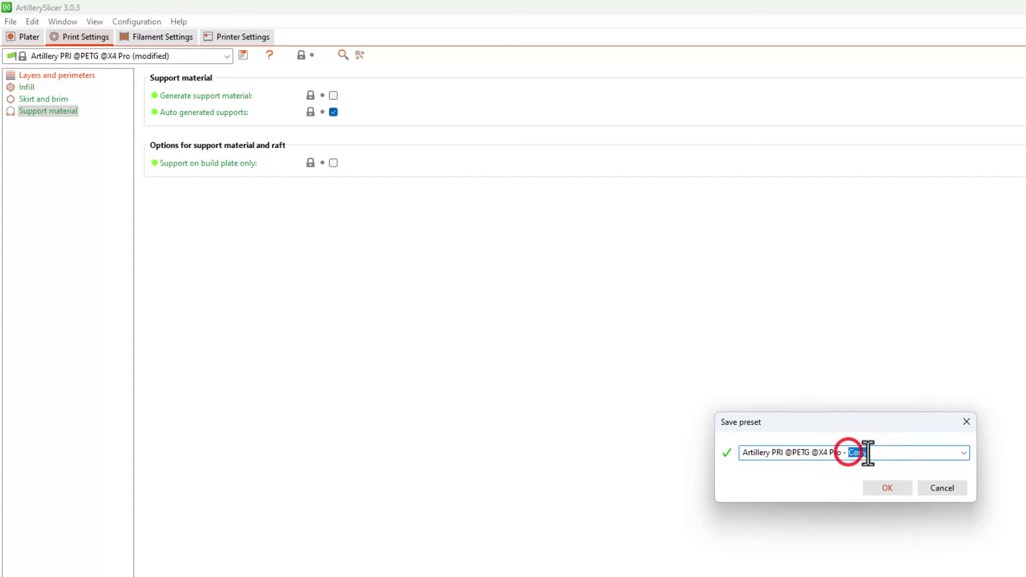
pyautogui.write('MyPetg')
pyautogui.click(885, 488)
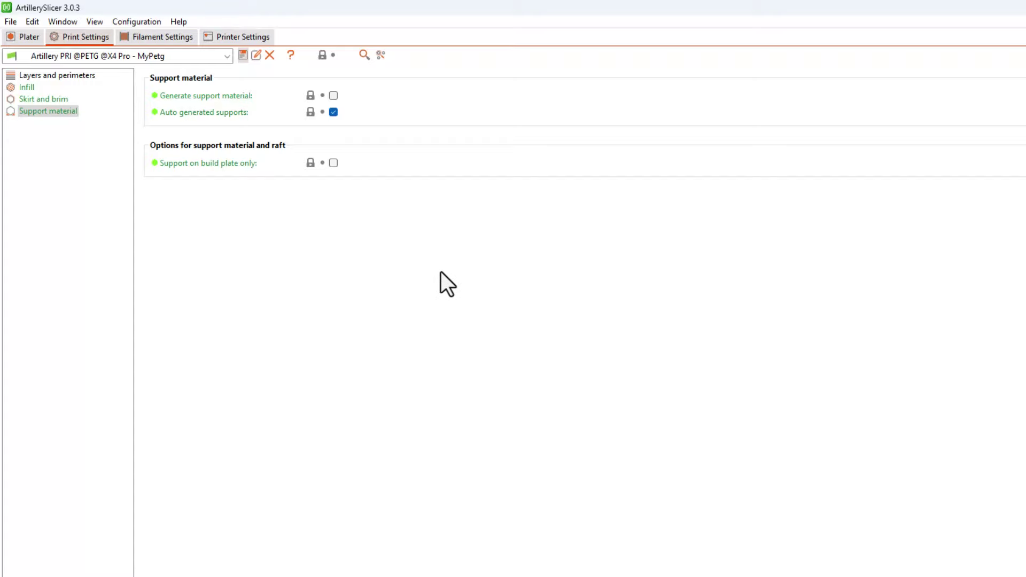
# Slice the crab model and send its G-code to the X4-Pro WiFI Artillery Sidewinder X4 Pro printer.
pyautogui.click(22, 35)
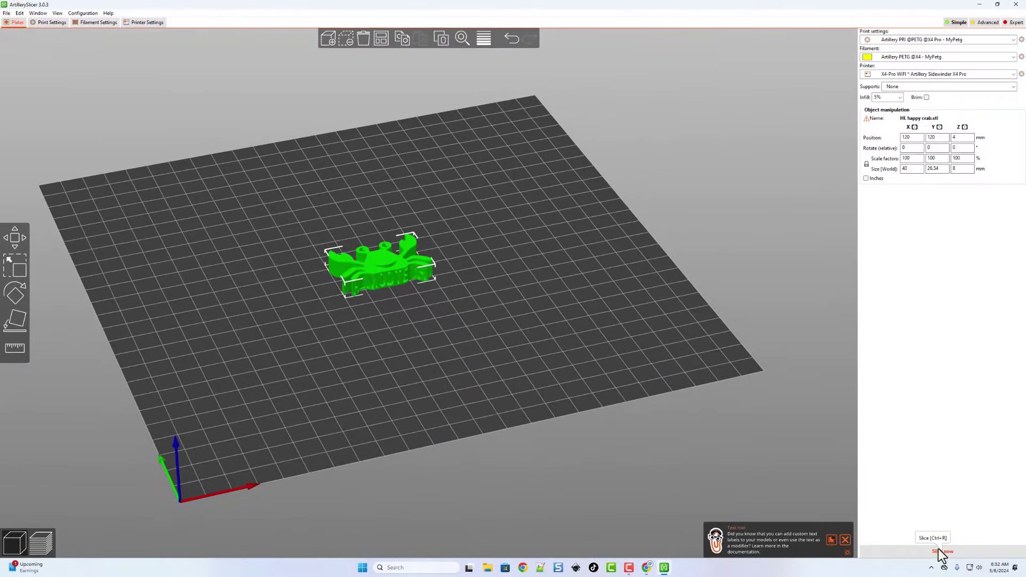
pyautogui.click(941, 553)
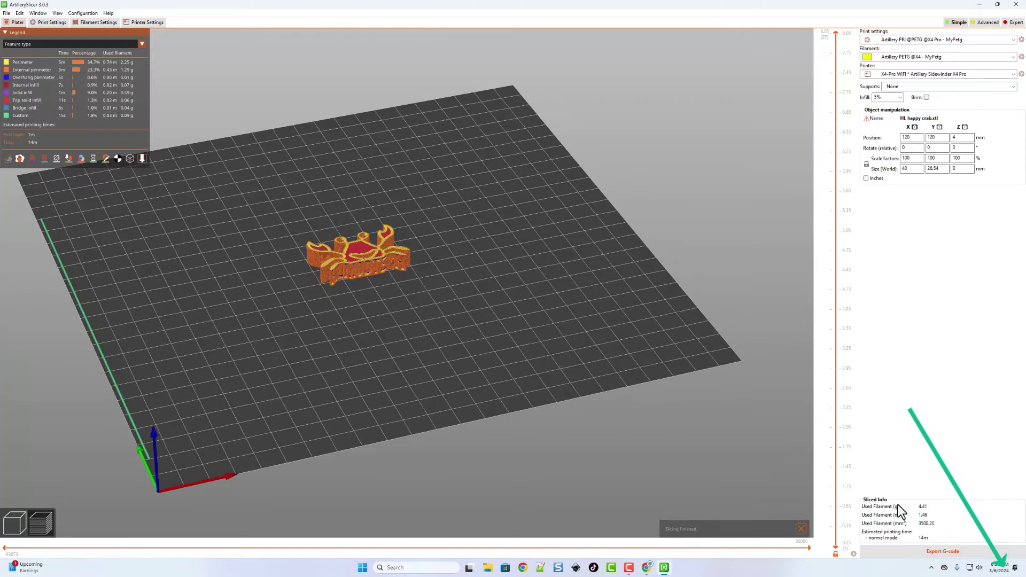
pyautogui.click(934, 74)
pyautogui.click(895, 109)
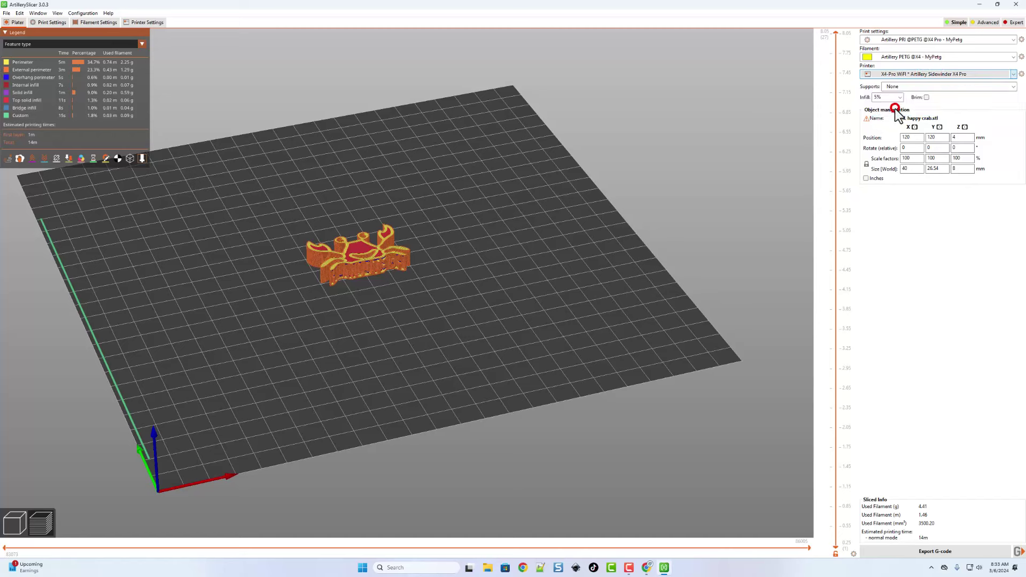
pyautogui.click(1017, 552)
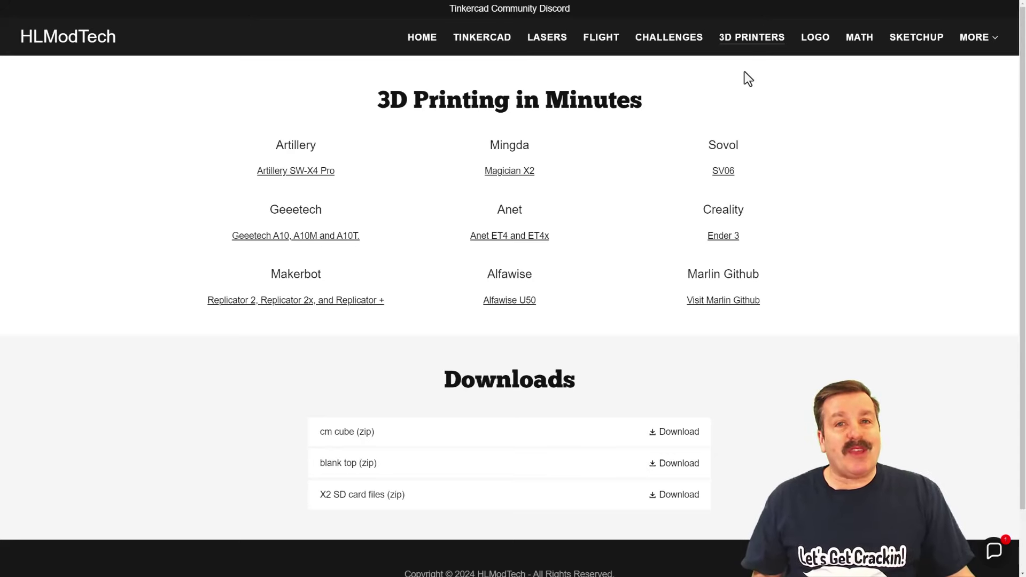
# View the Contact Us chat on the HLModTech website's 3D printers page and close it.
pyautogui.click(995, 554)
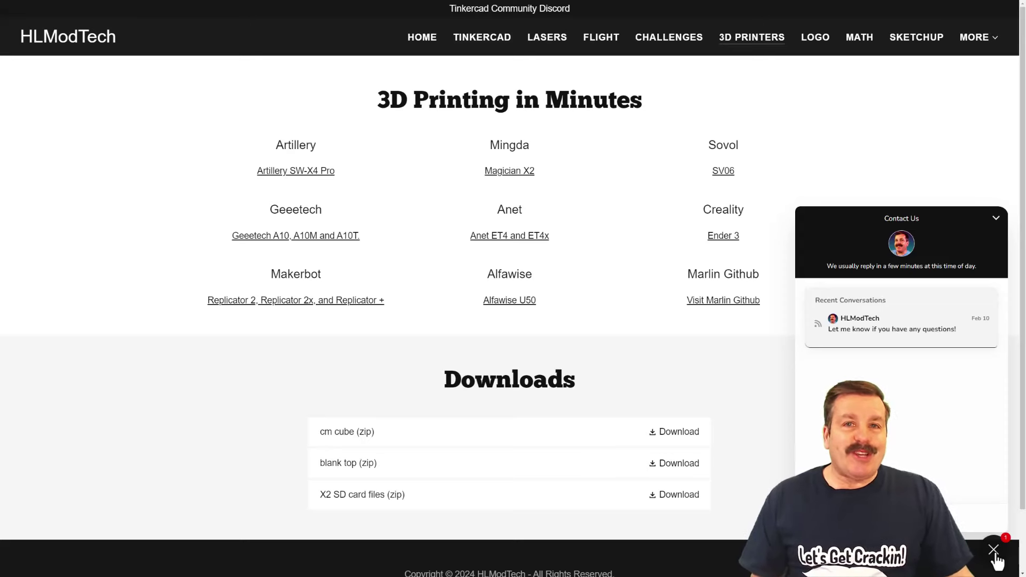
pyautogui.click(995, 555)
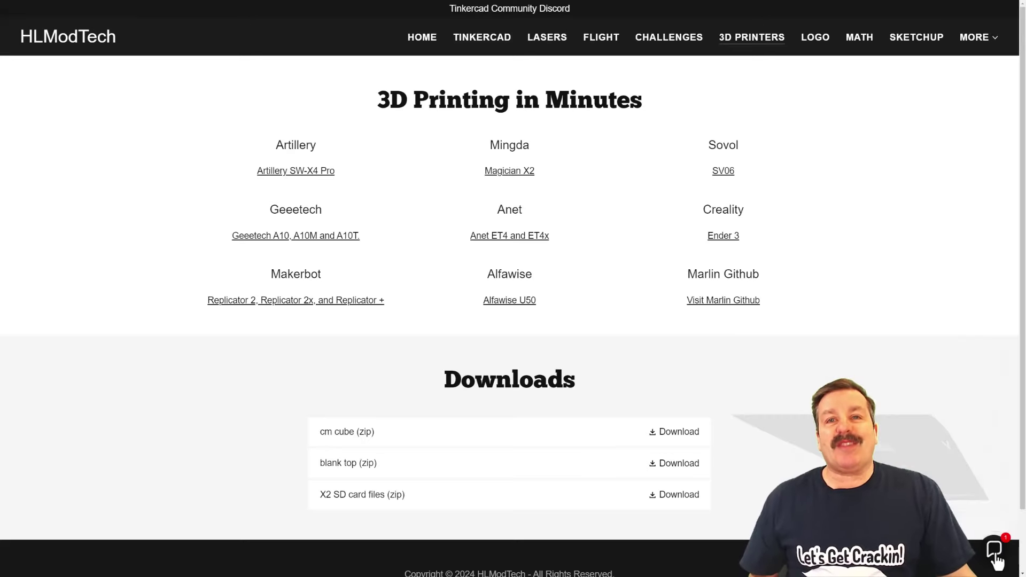